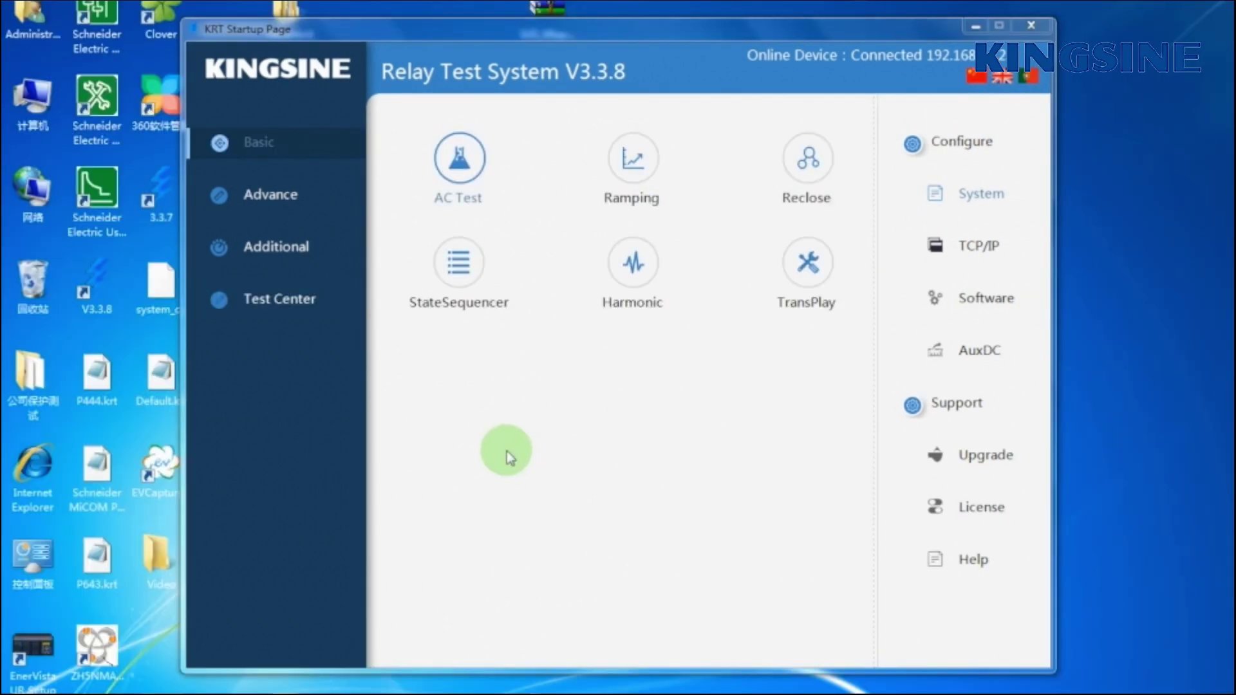
Step: Open the p643_diff.xml test plan in Test Center and acknowledge the success message
left_click(283, 304)
left_click(458, 160)
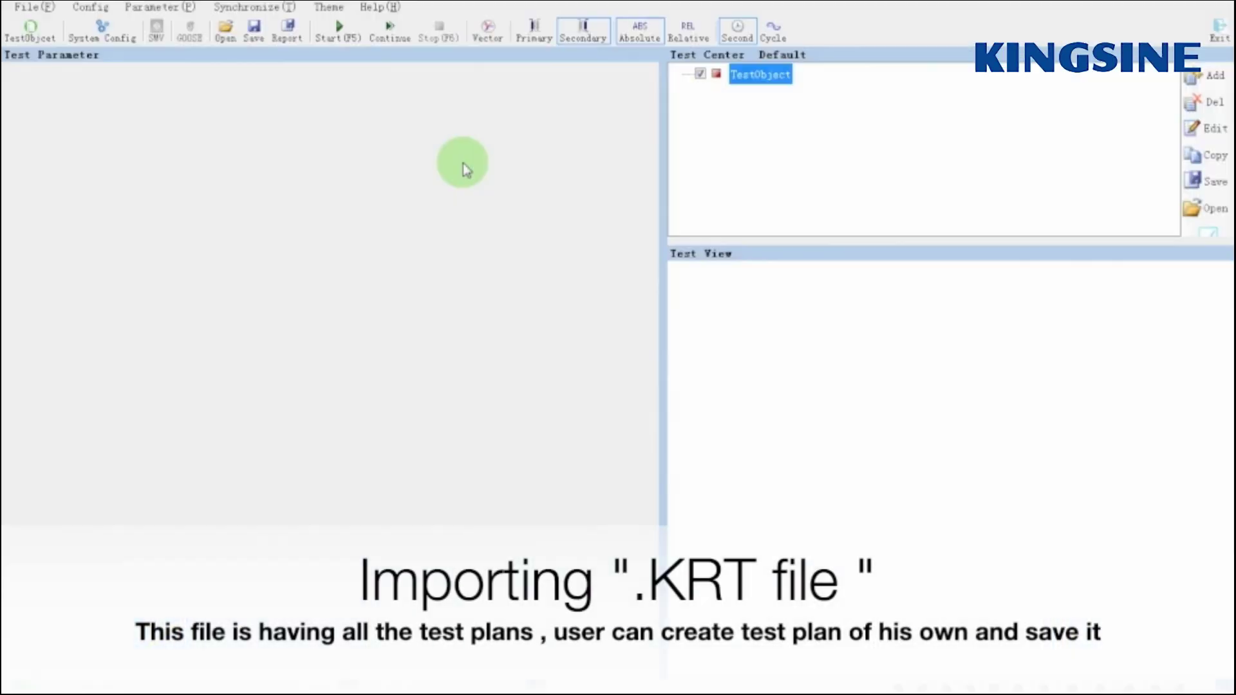
left_click(229, 35)
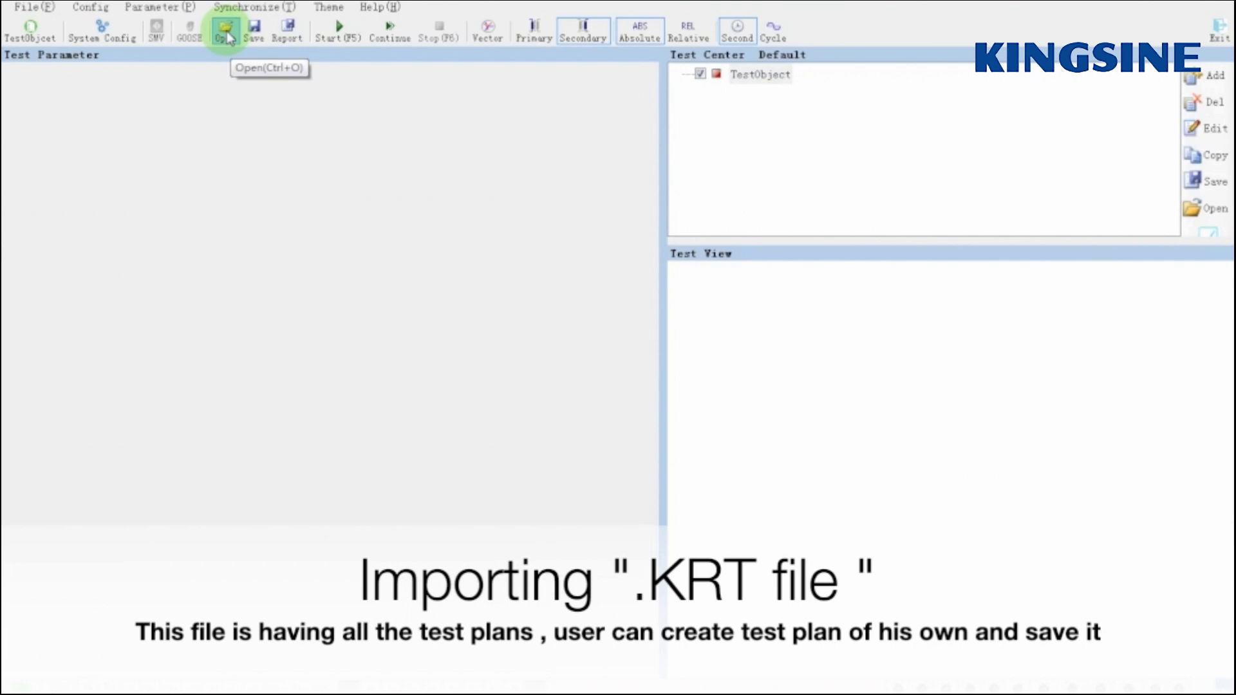
left_click(209, 152)
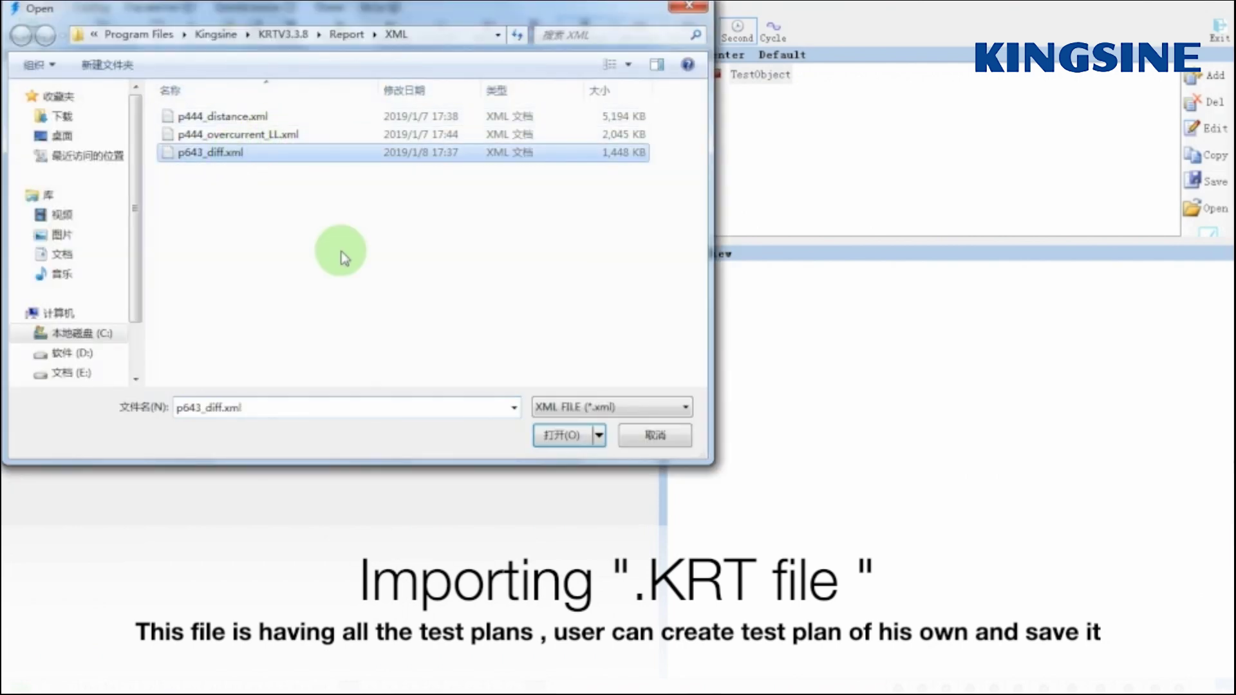
left_click(565, 436)
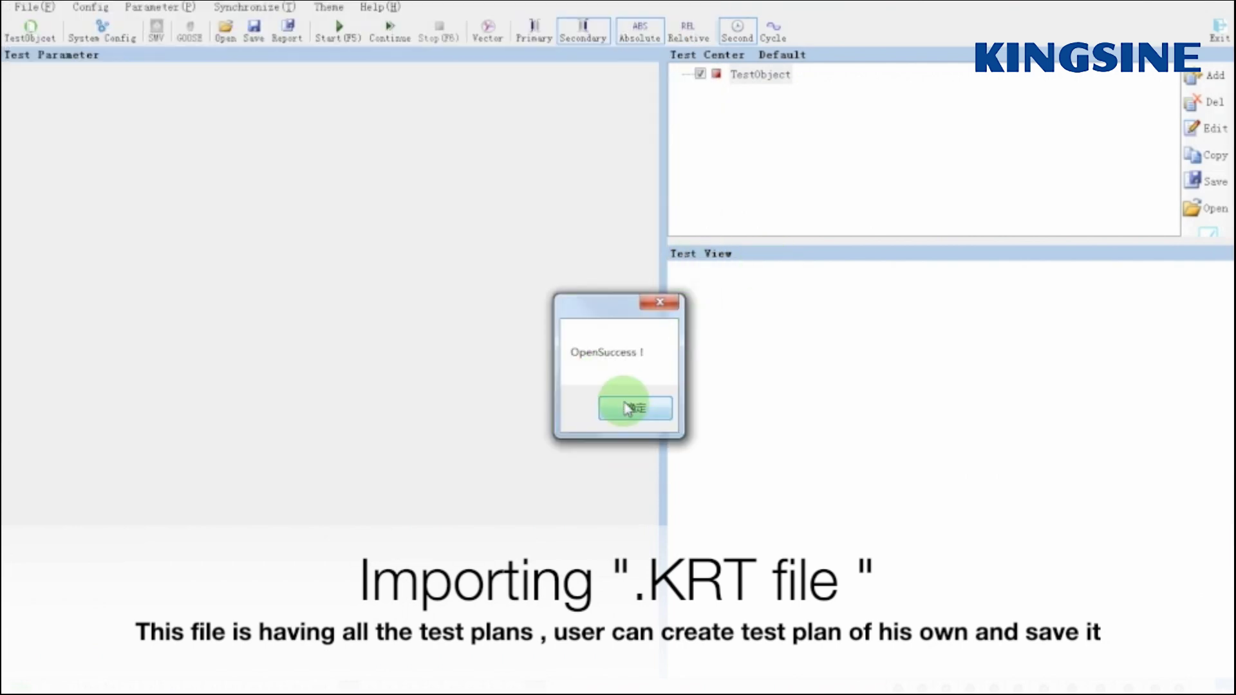
left_click(635, 407)
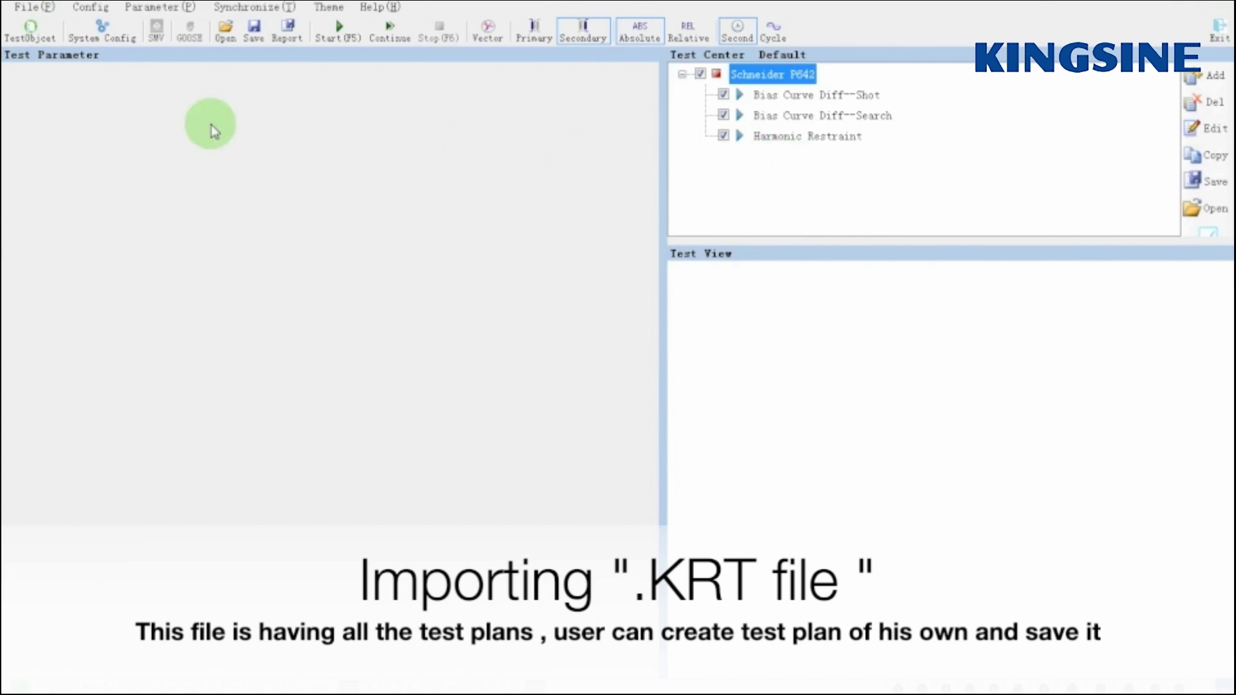
left_click(31, 34)
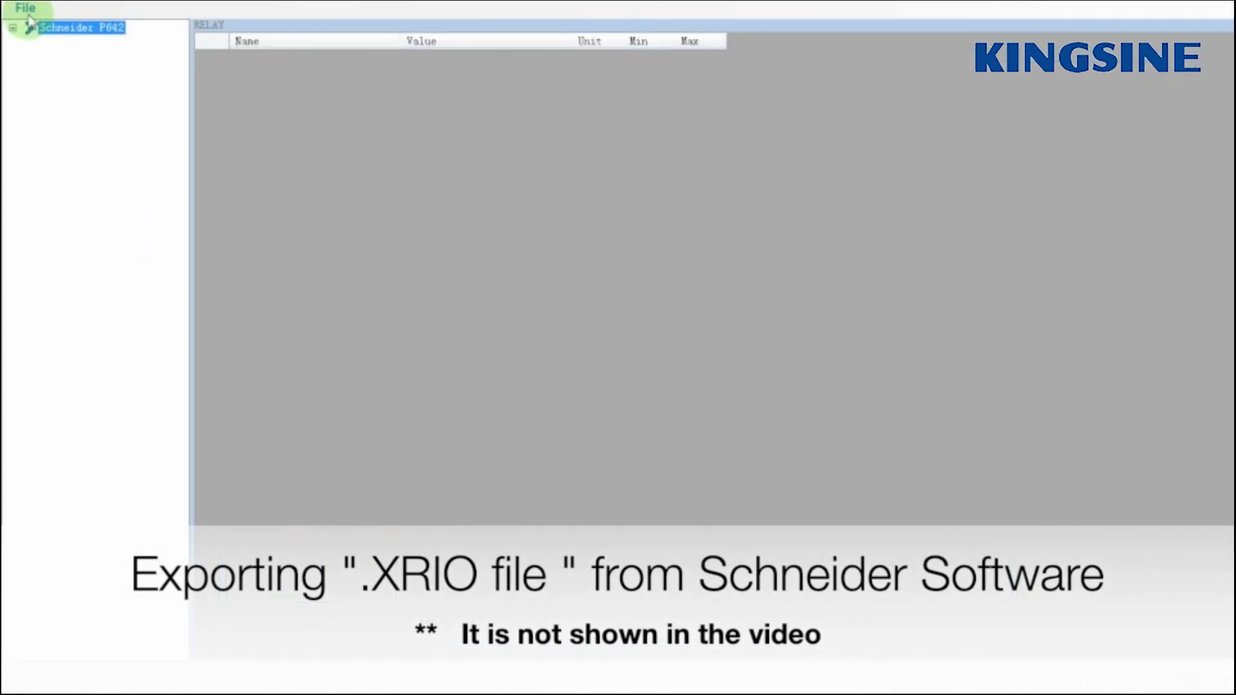
Step: Import Kingsine.P643.diff.000.xrio from E:\Schneider into the relay settings editor
left_click(26, 8)
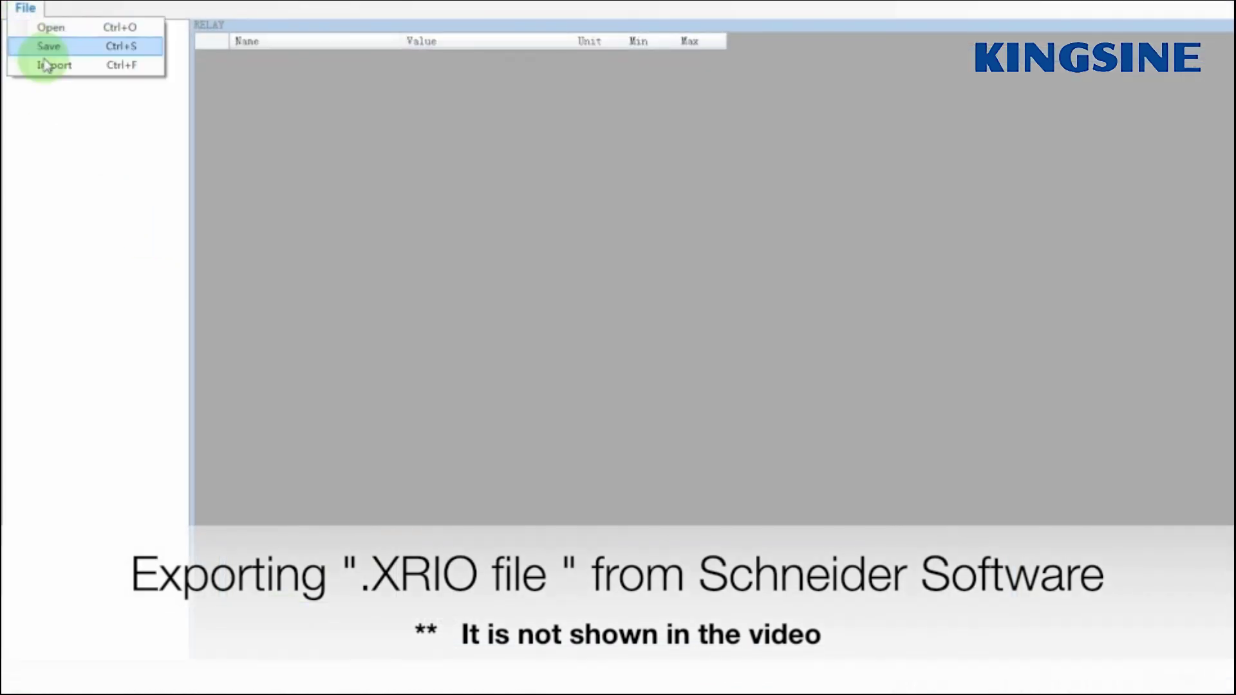
left_click(54, 65)
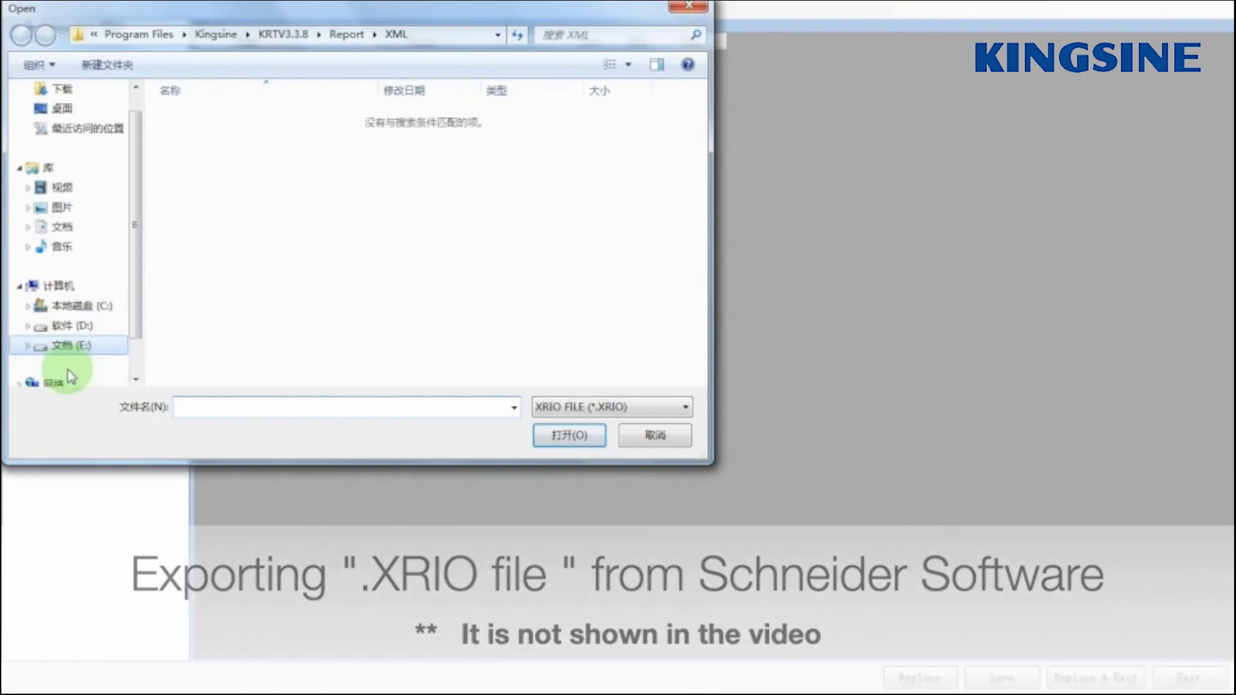
left_click(69, 345)
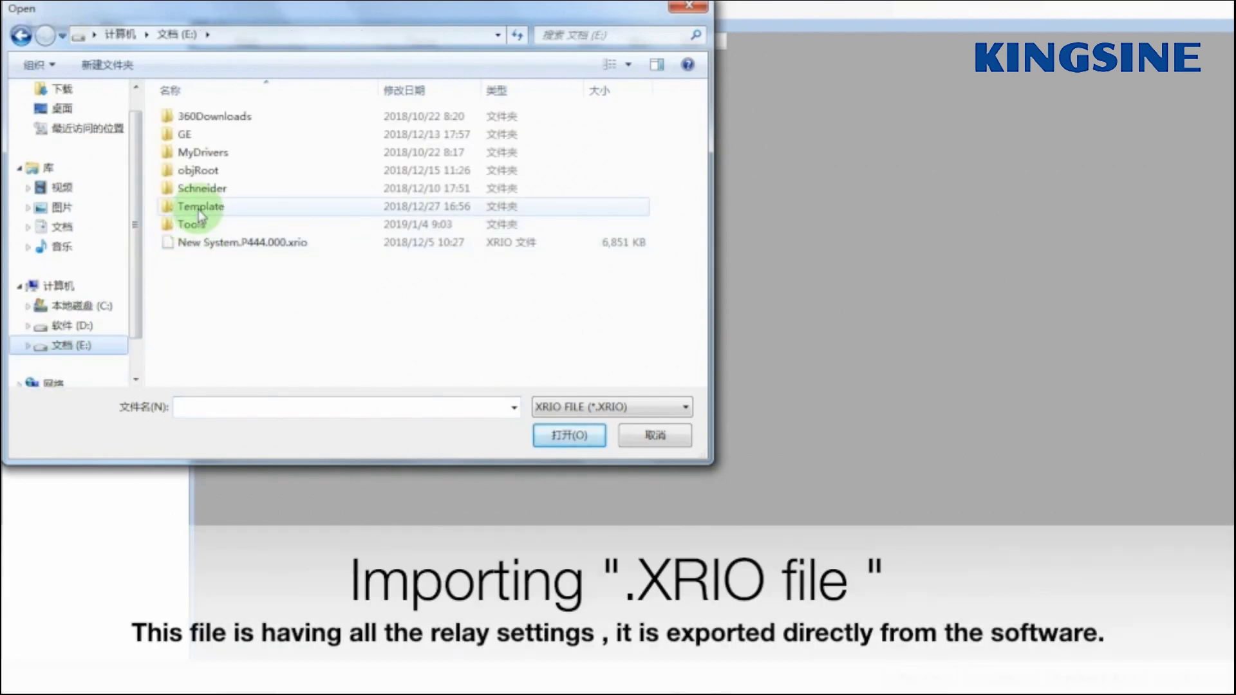
double_click(201, 208)
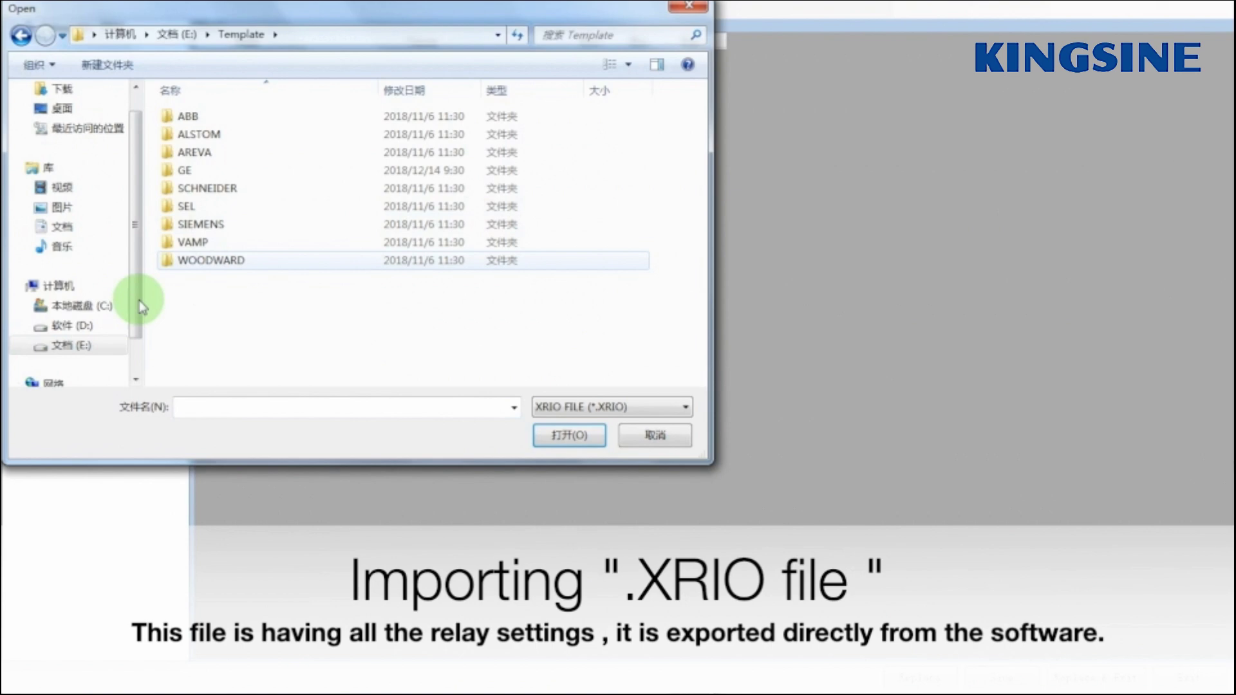
left_click(97, 347)
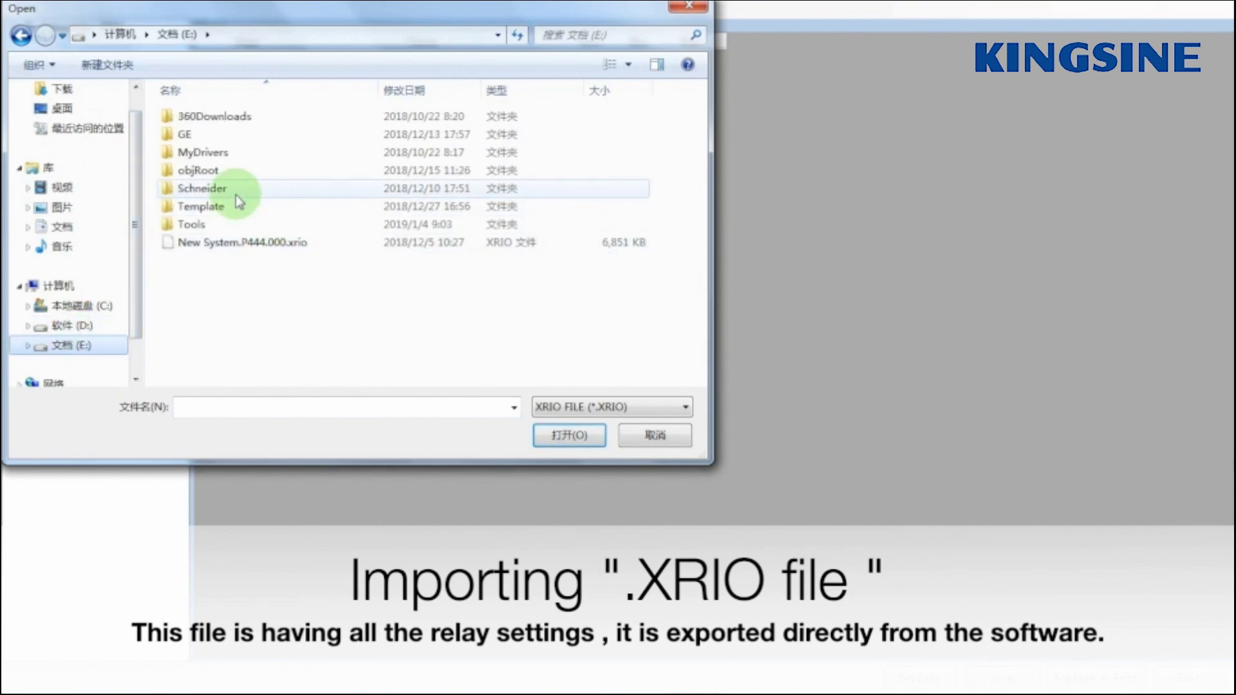
double_click(235, 194)
left_click(235, 190)
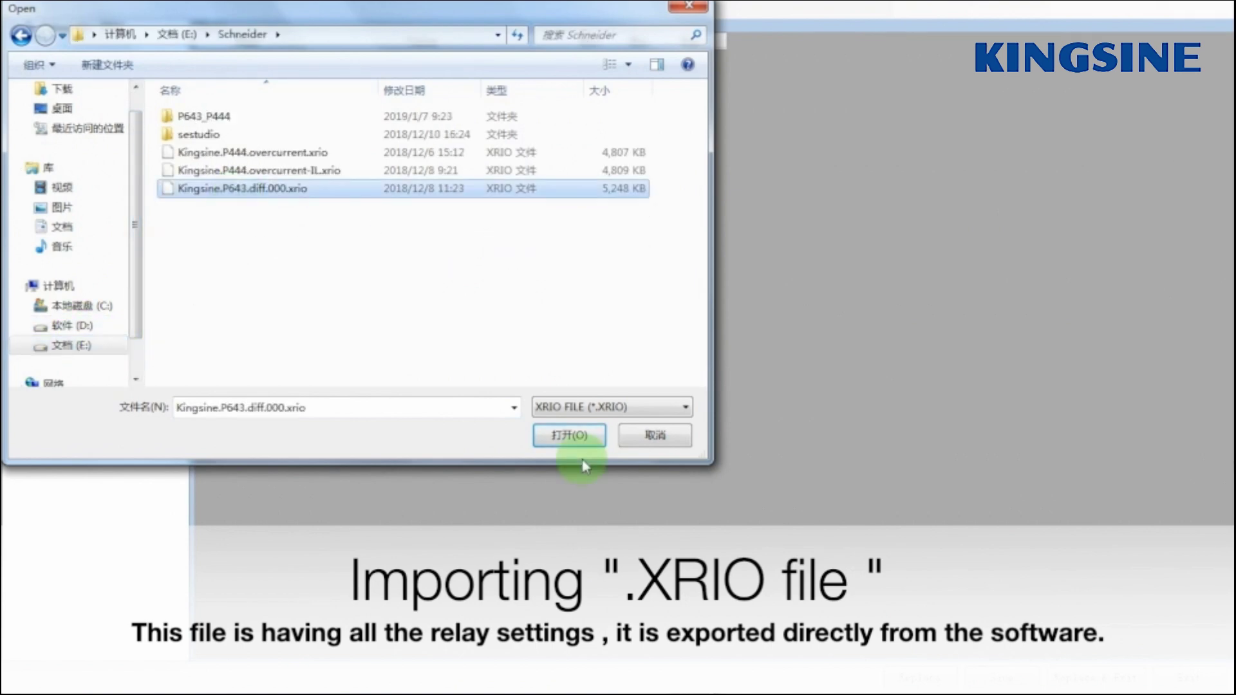
left_click(570, 436)
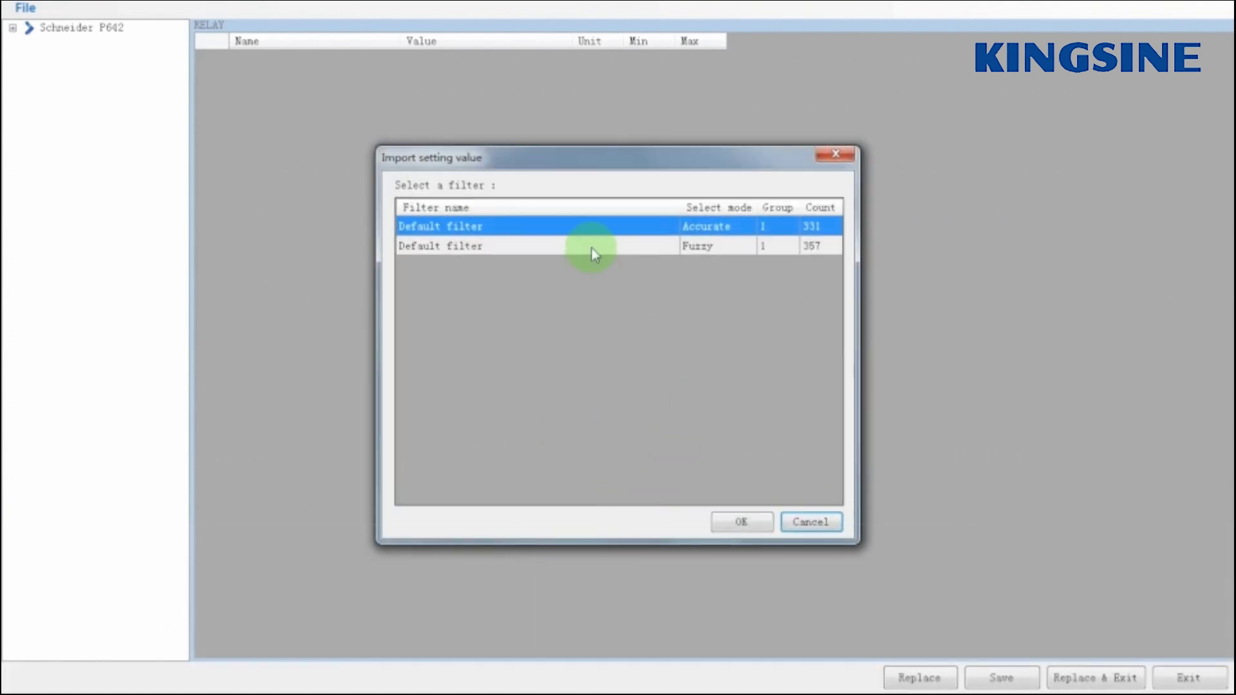
Step: Use the Fuzzy filter, check GROUP 1 DIFF PROTECTION, then Replace & Exit and confirm
left_click(594, 247)
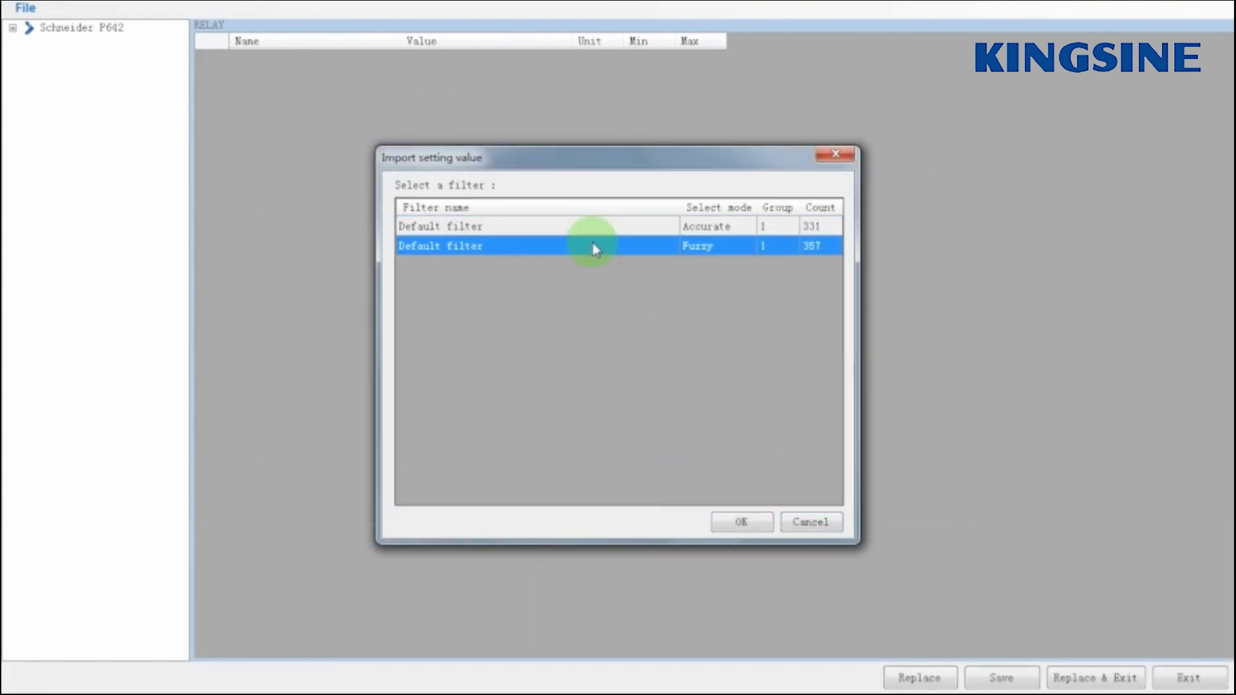
left_click(730, 522)
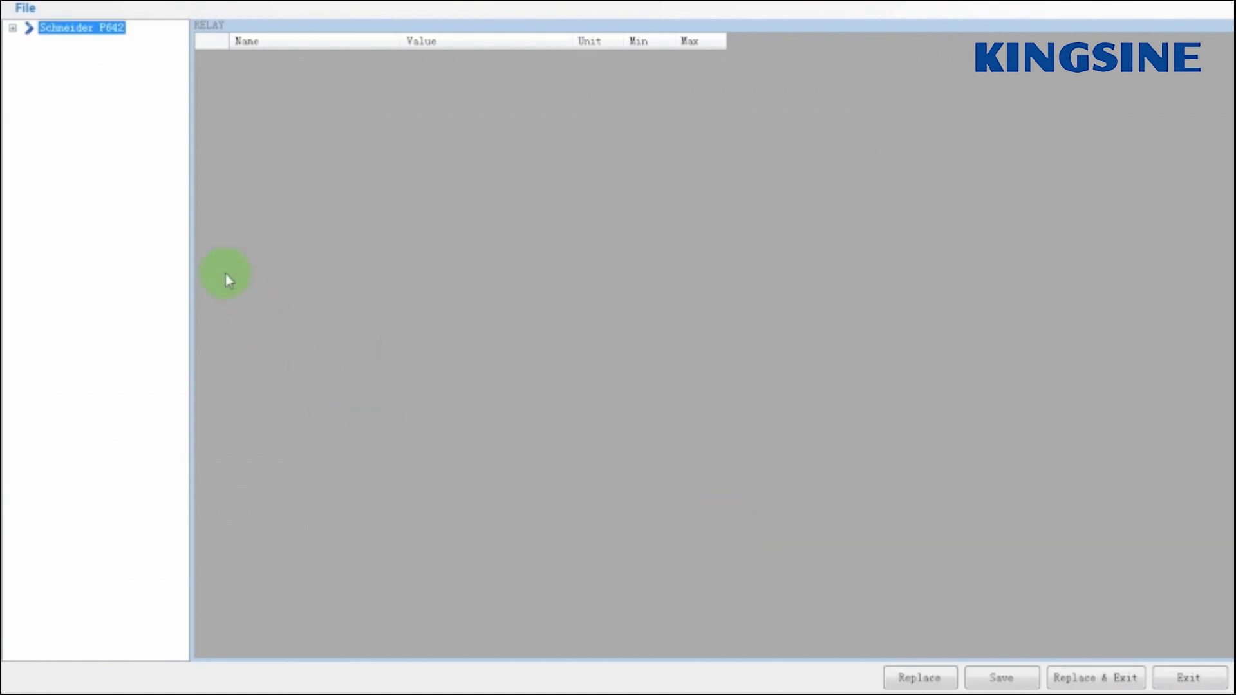
left_click(12, 27)
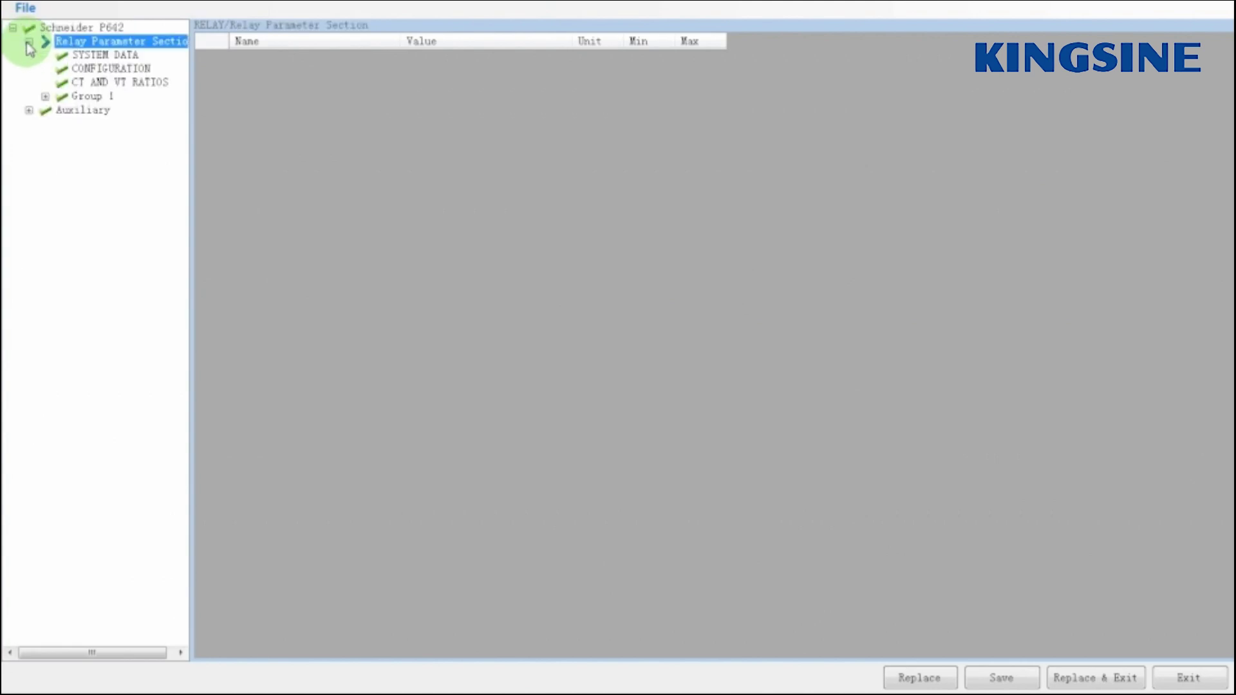
left_click(45, 96)
left_click(135, 123)
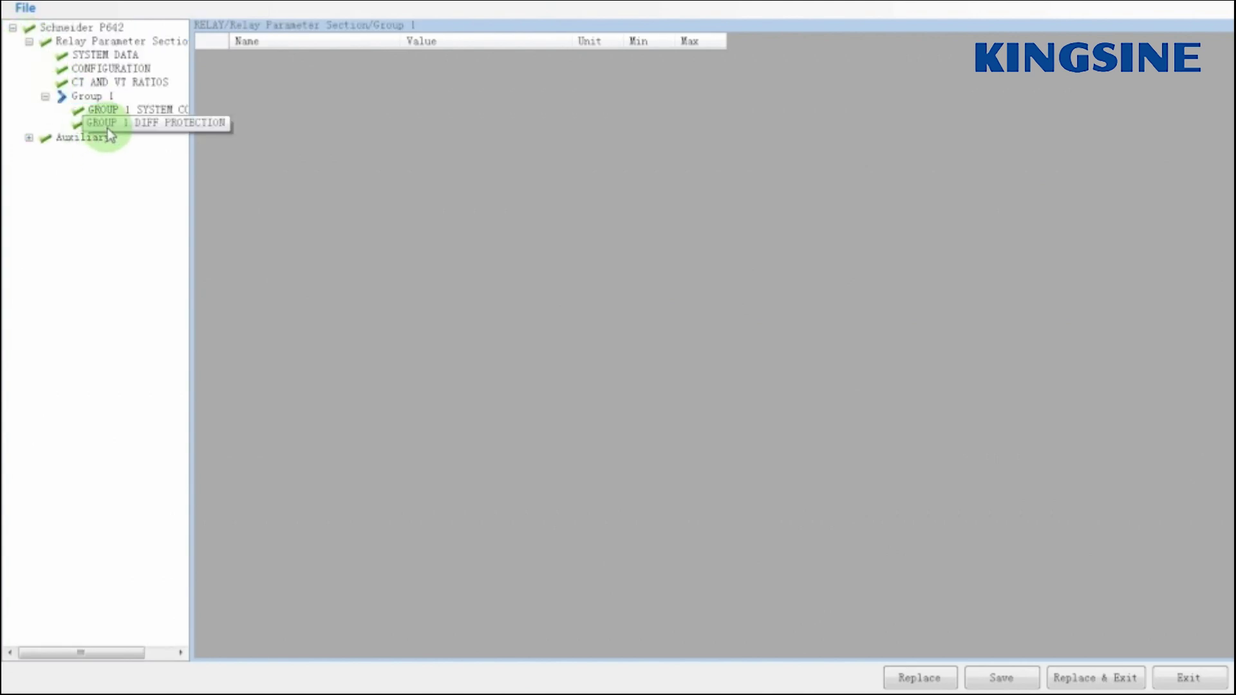
left_click_drag(191, 175, 270, 175)
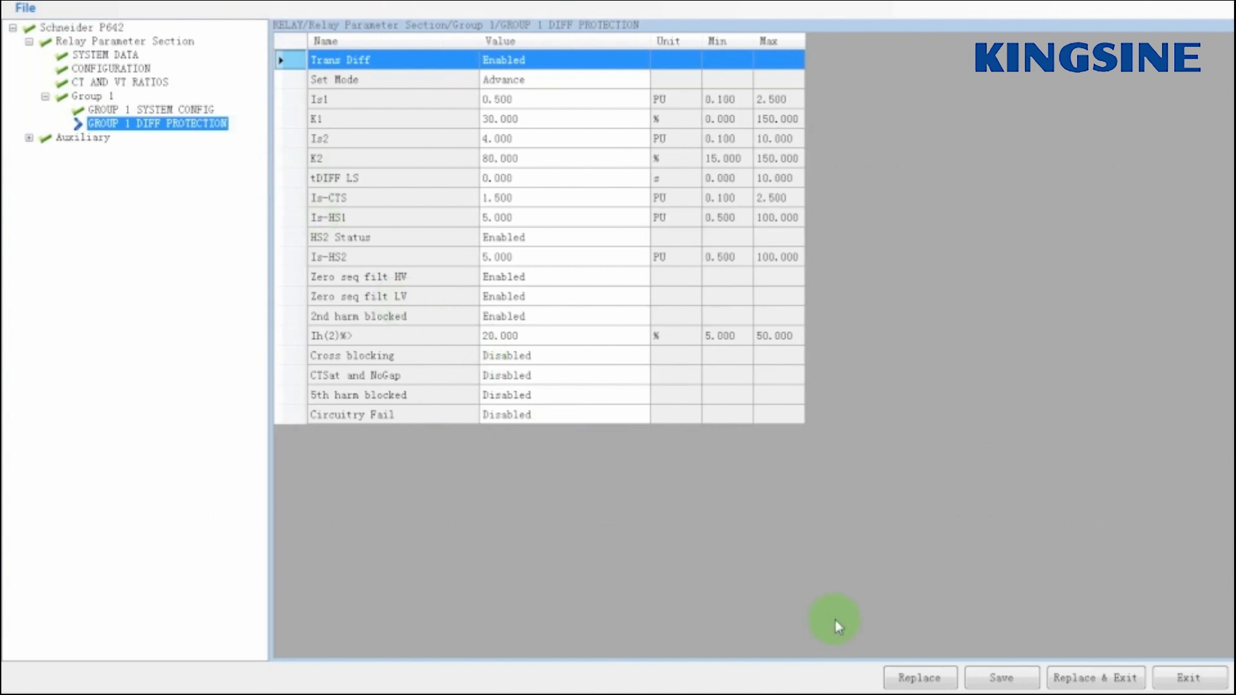
left_click(1094, 679)
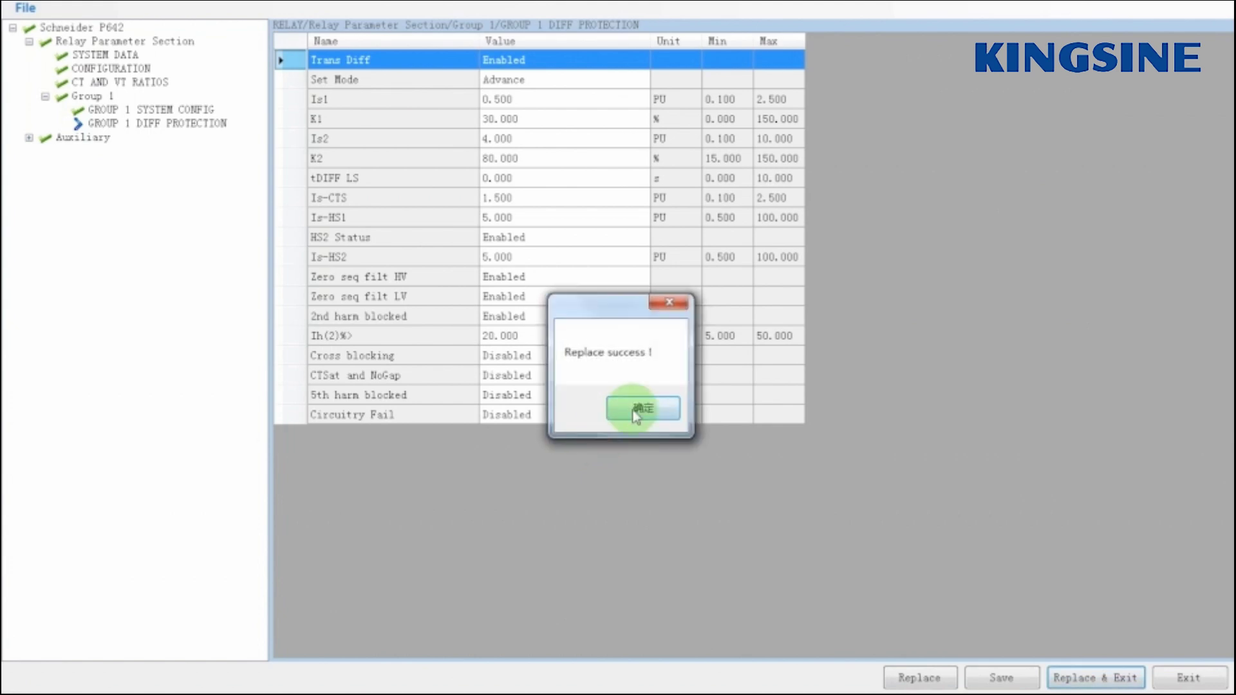
left_click(634, 411)
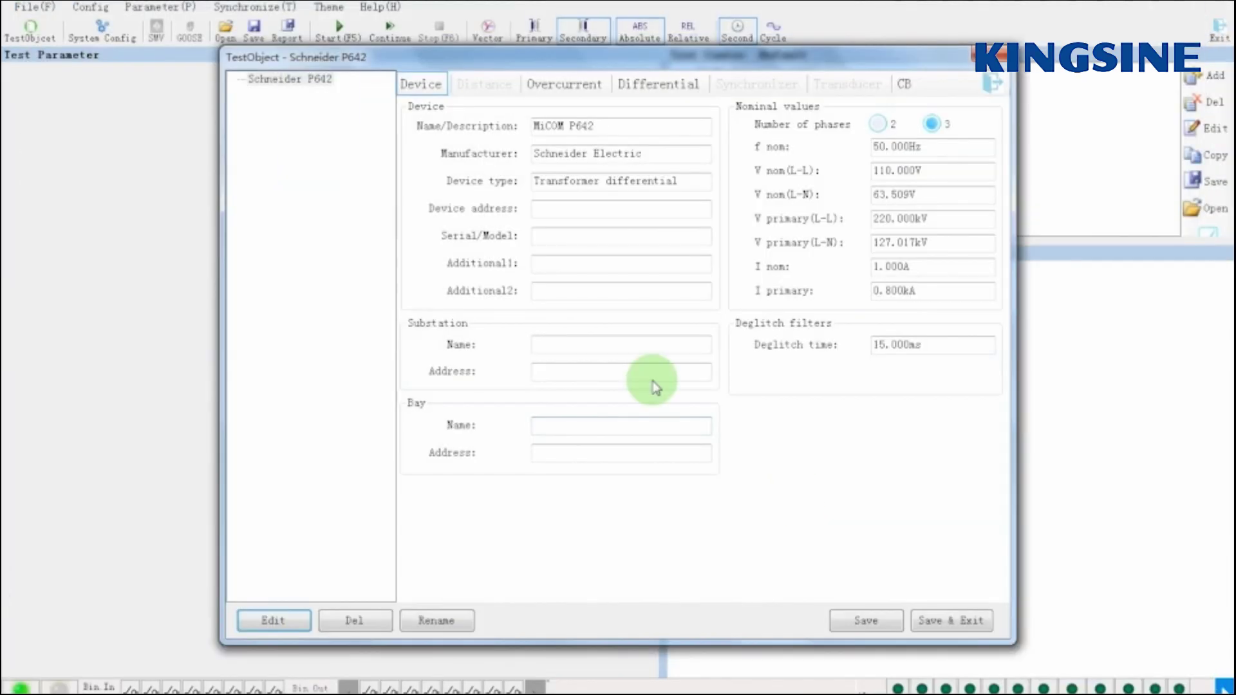
Step: Review the Differential, Characteristic Definition, Harmonic and Protection Device settings, then Save & Exit
left_click(658, 84)
left_click(591, 107)
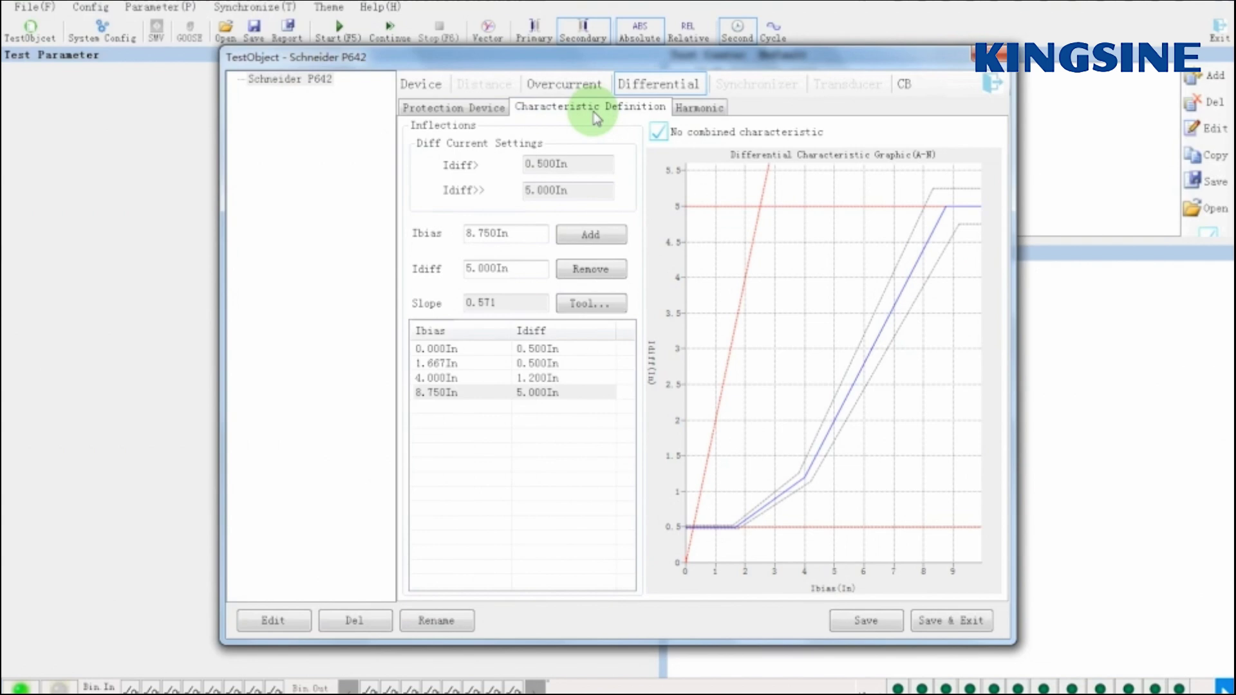
left_click(698, 108)
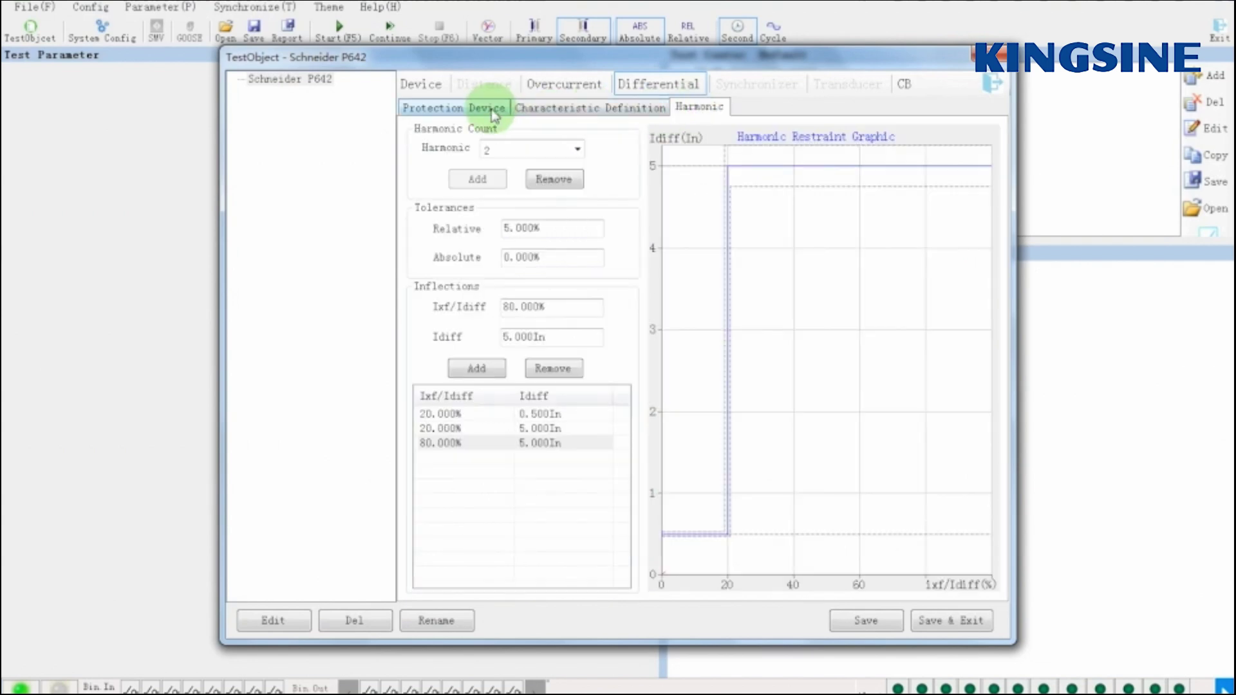
left_click(454, 107)
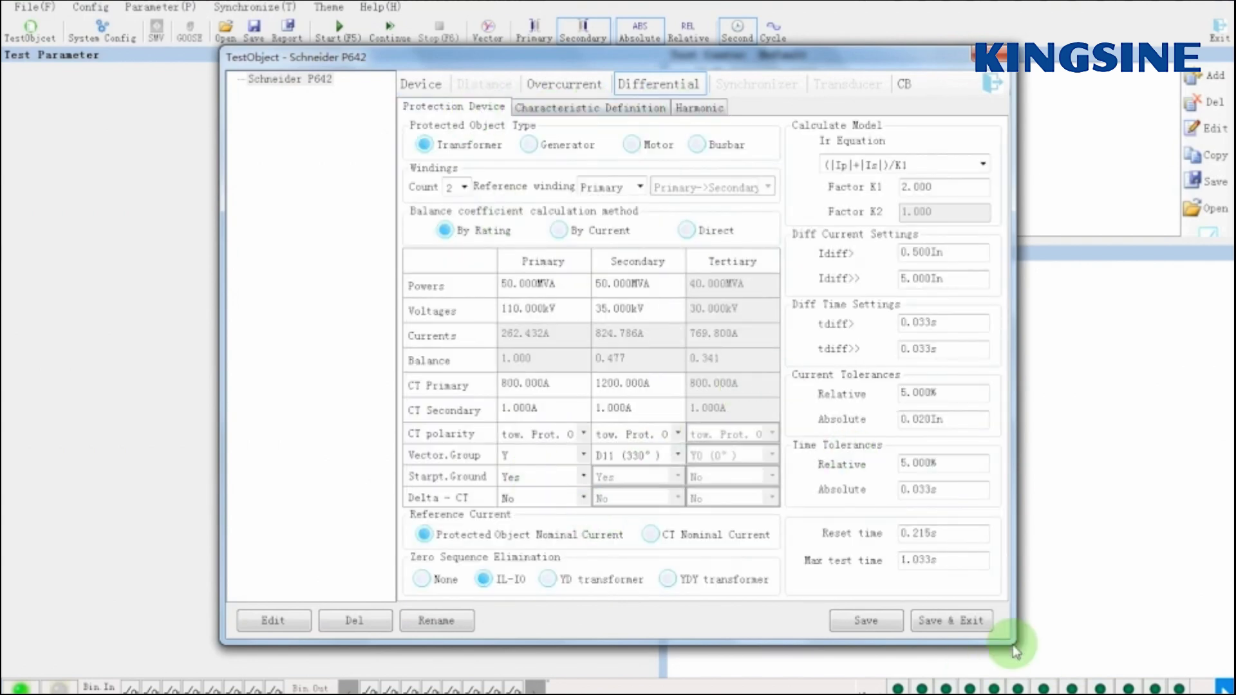
left_click(954, 623)
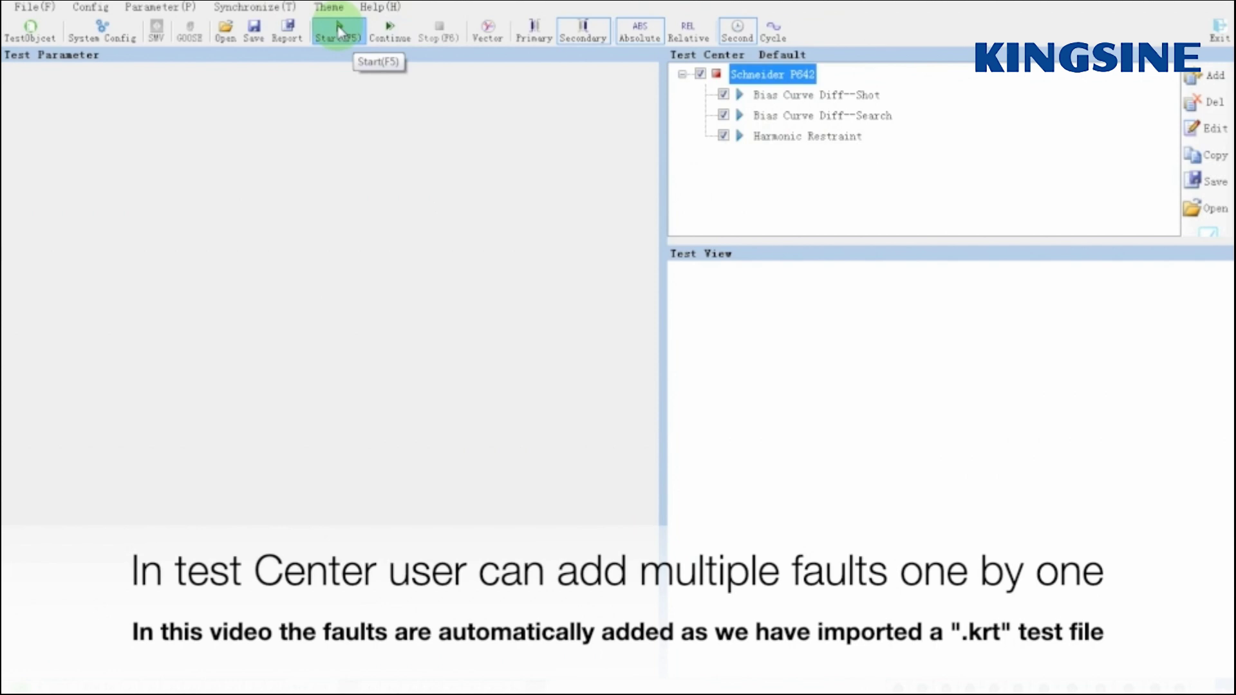
Step: Start the test plan and view the Bias Curve Diff--Search General timing parameters
left_click(338, 31)
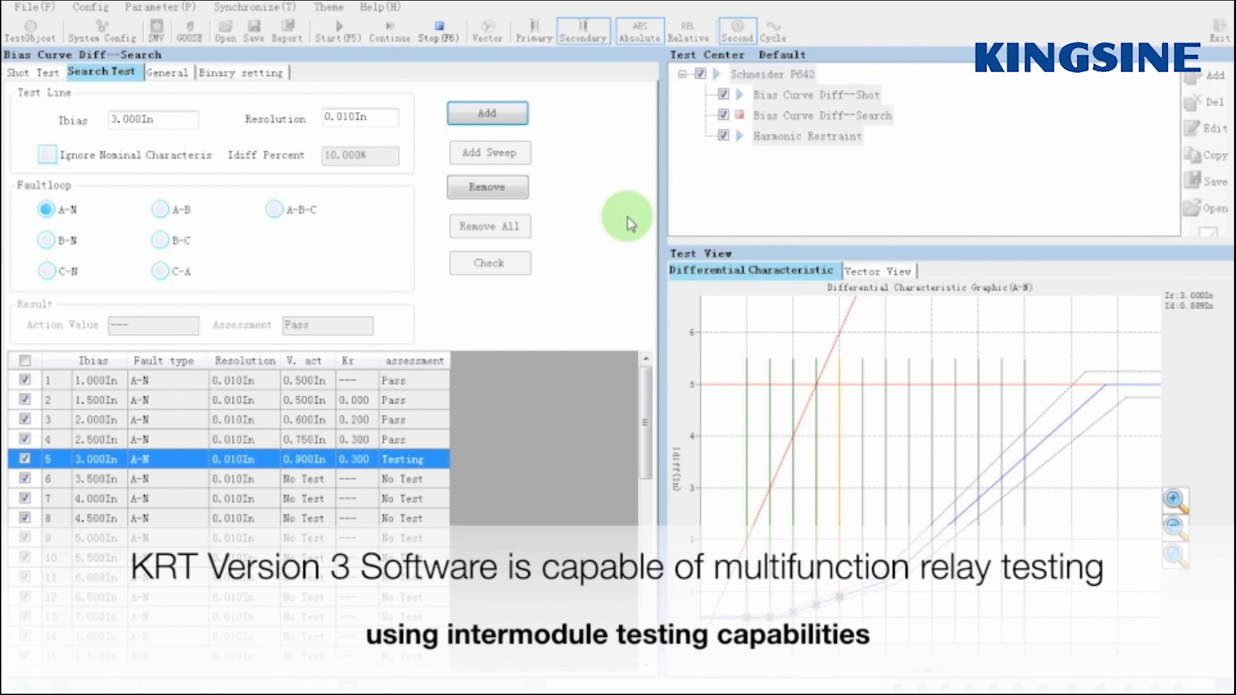
left_click(166, 74)
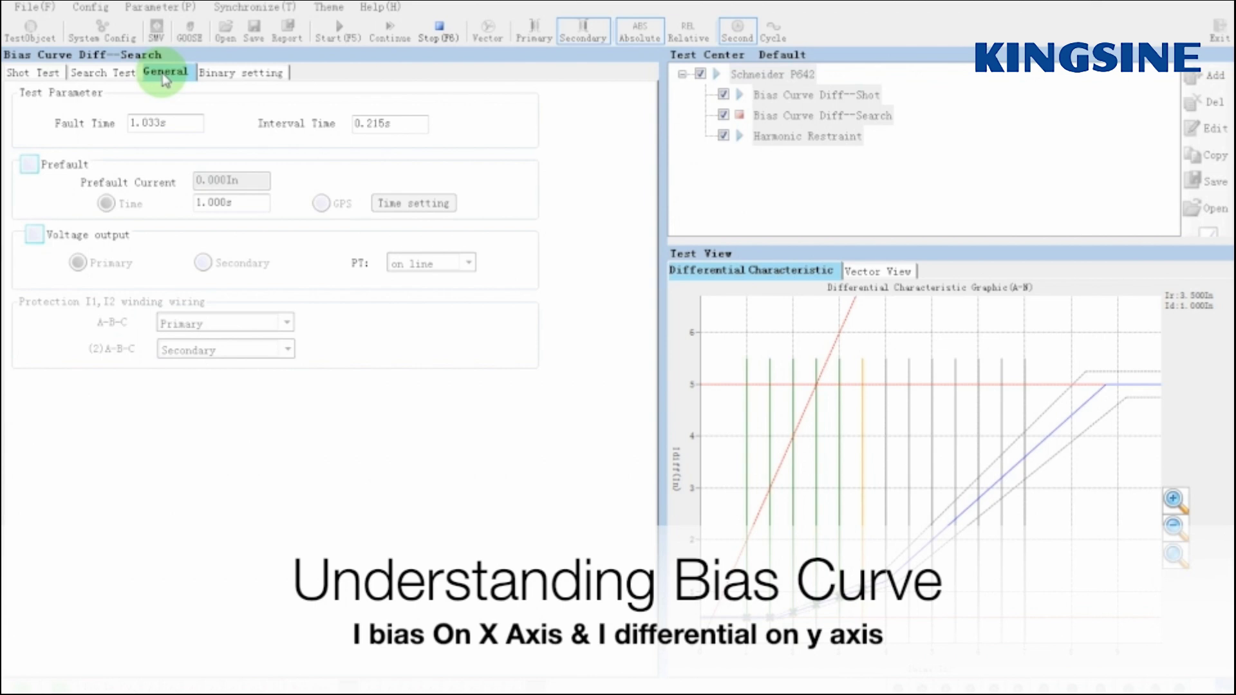
Step: Switch to the Search Test tab and wait for the shot test's nine points to pass
left_click(104, 74)
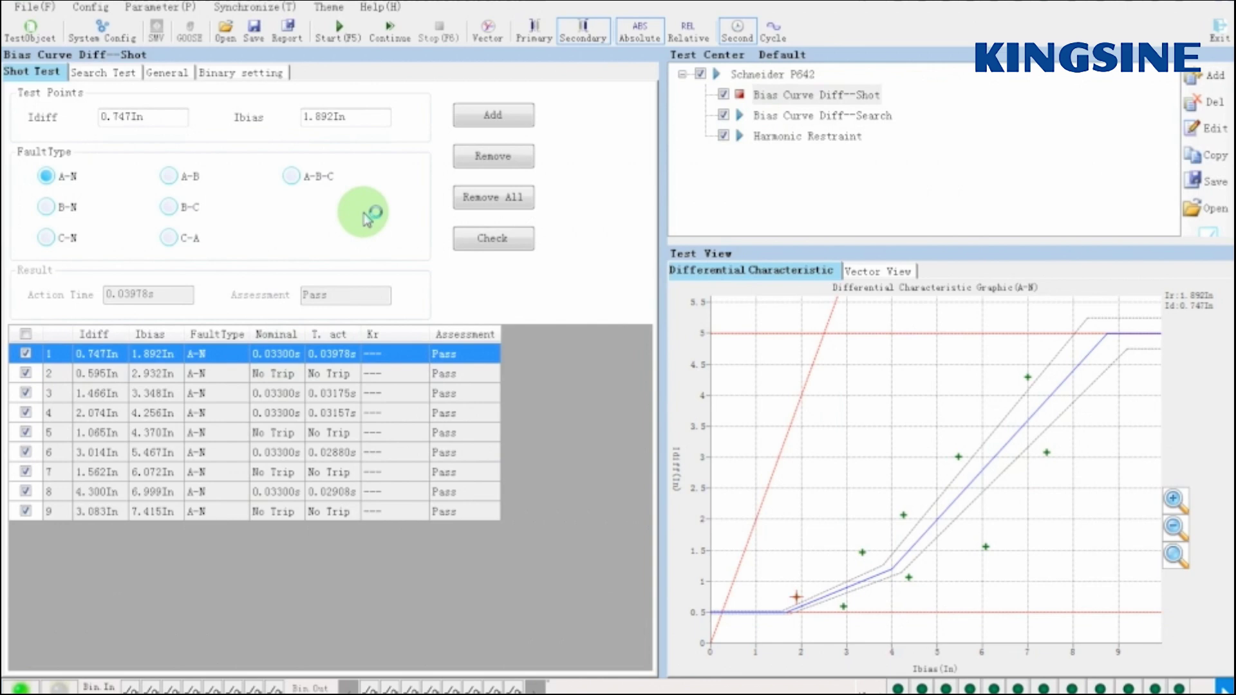
Step: Select the Schneider P642 node to display the device's generated test report
left_click(773, 74)
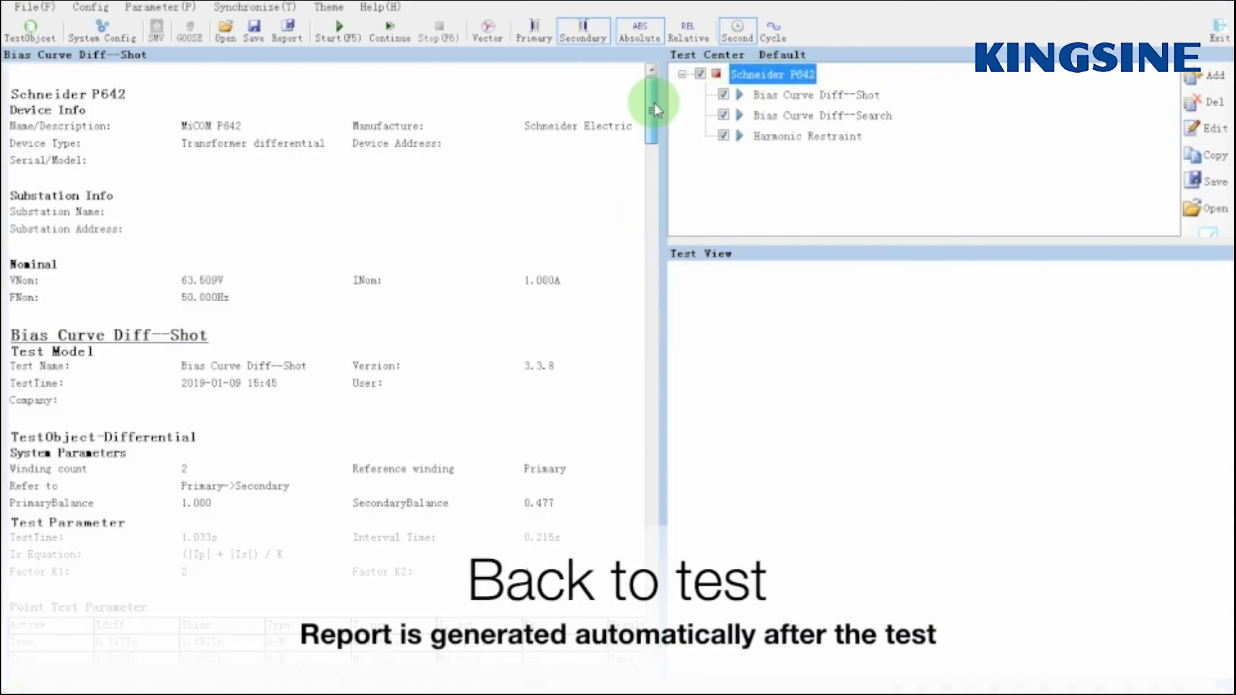
left_click_drag(653, 106, 649, 618)
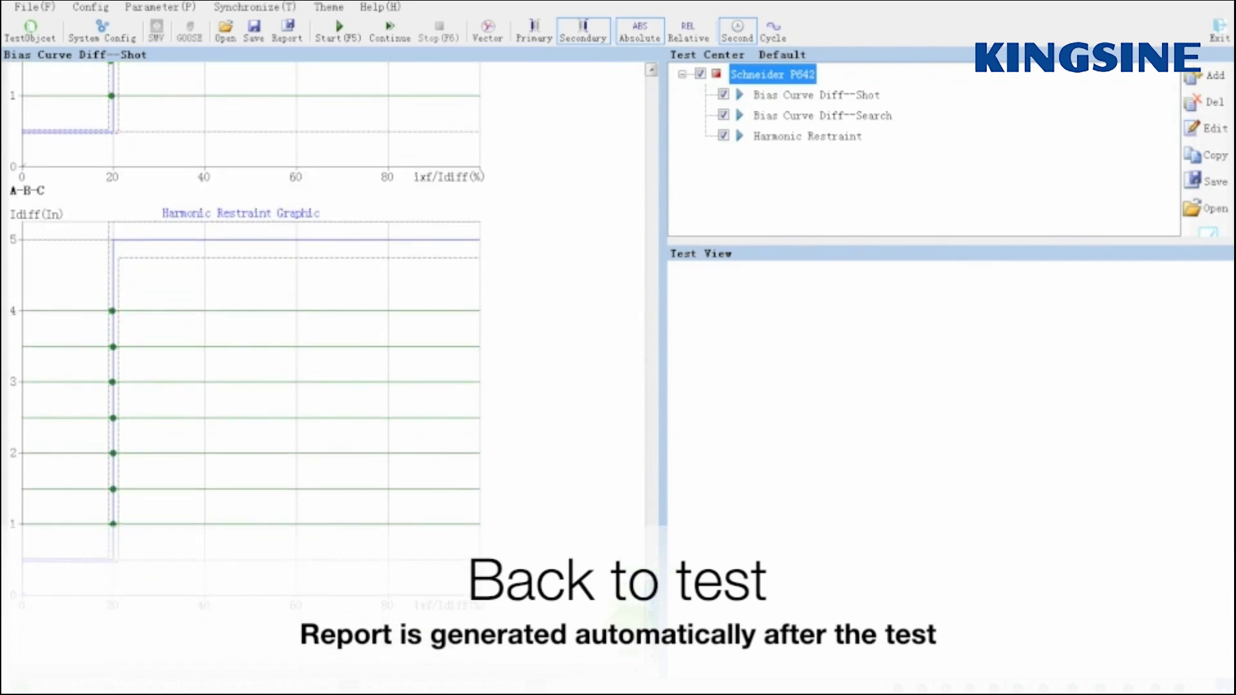